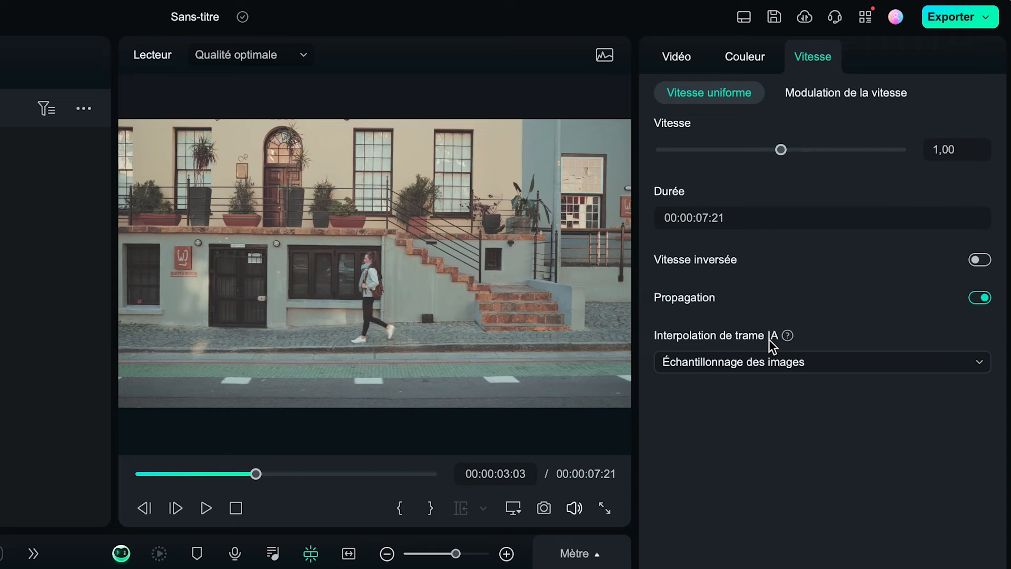
Step: Keep the street clip's AI frame interpolation on Échantillonnage des images, slow its uniform speed to 0.50 and play it
{"action": "left_click", "coordinate": [760, 365]}
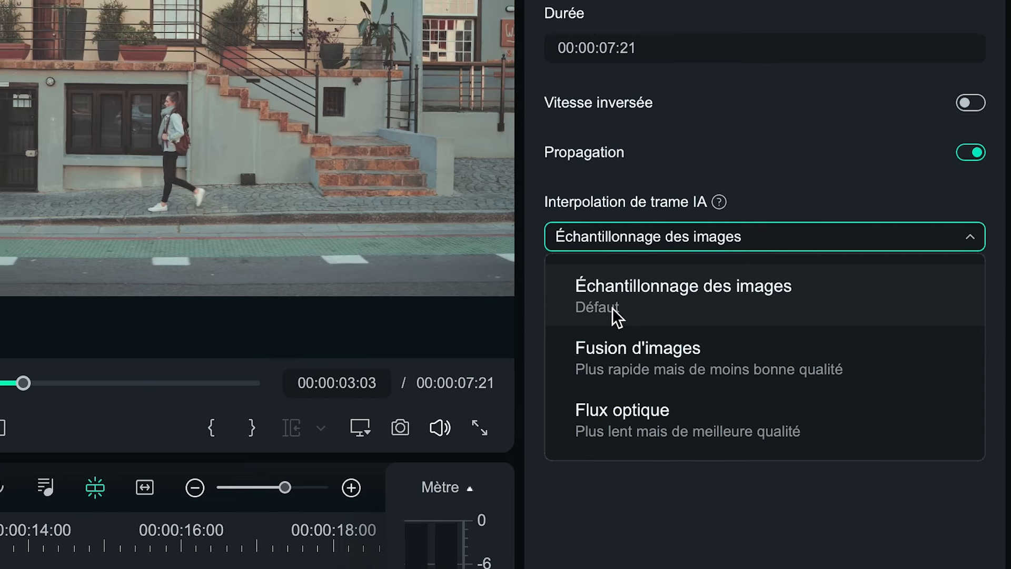
{"action": "left_click", "coordinate": [606, 298]}
{"action": "left_click_drag", "start_coordinate": [755, 168], "coordinate": [738, 173]}
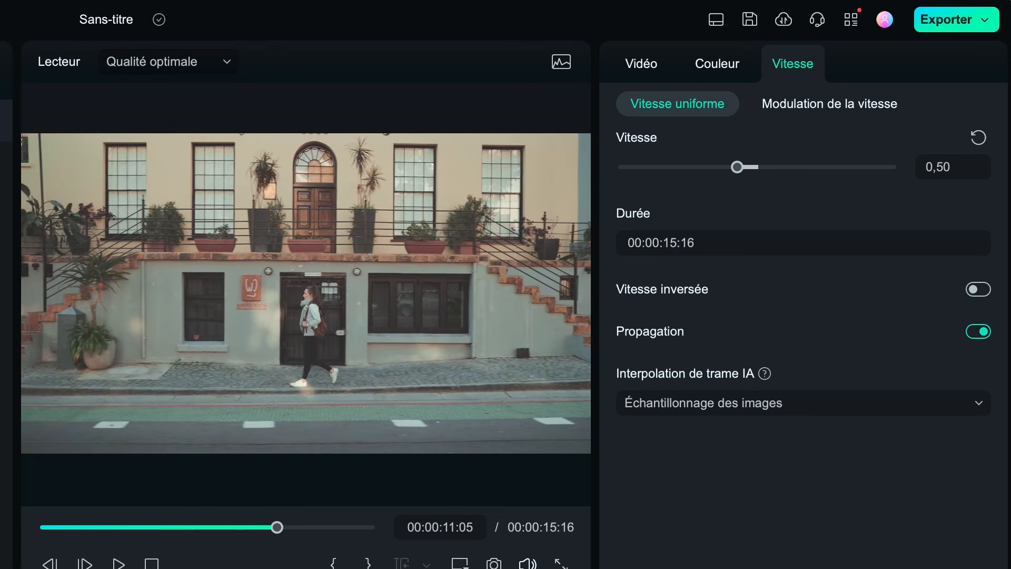
{"action": "key", "text": "space"}
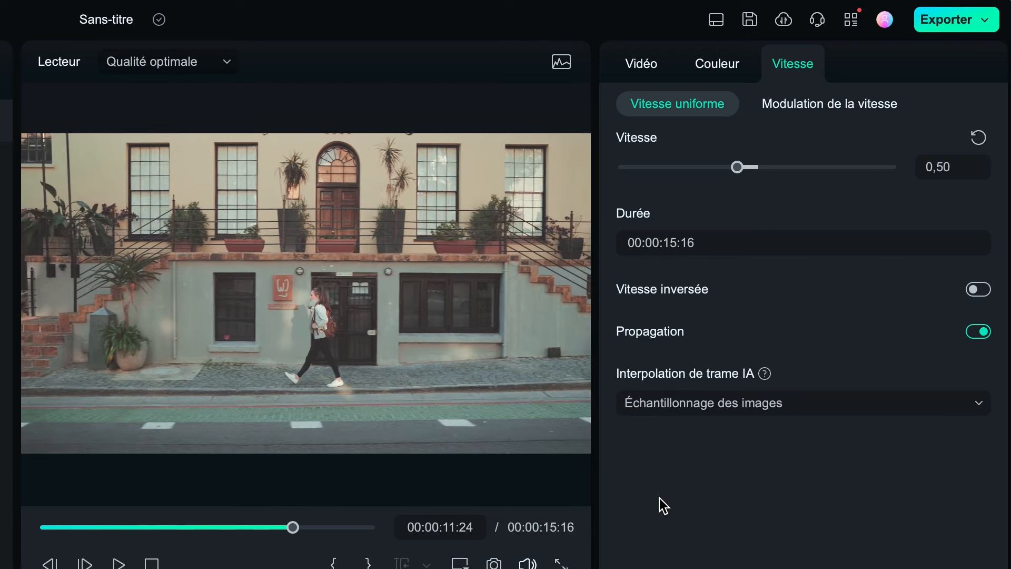
Step: Set the slowed clip's AI frame interpolation to Fusion d'images, render the preview and play it
{"action": "left_click", "coordinate": [659, 413]}
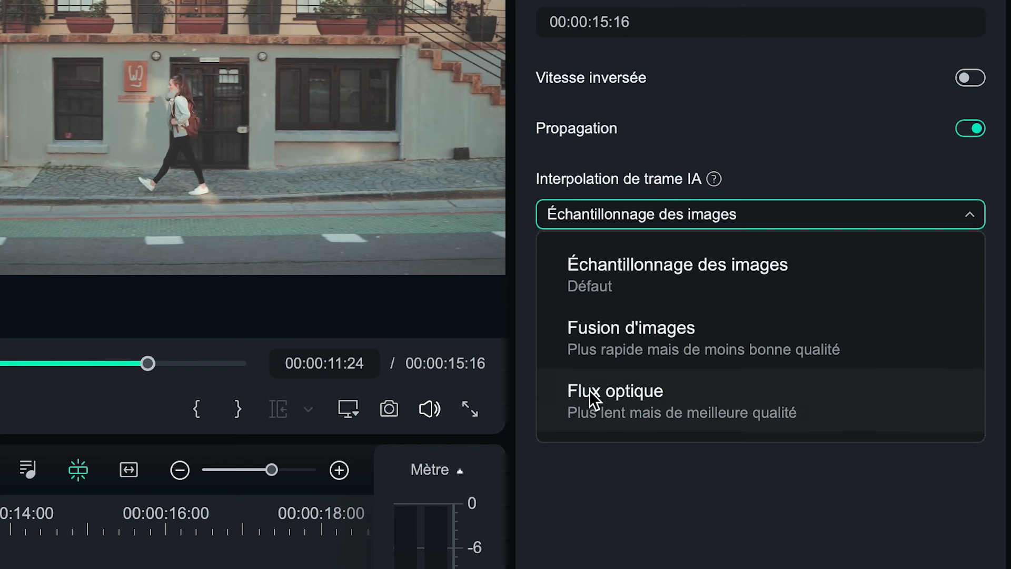
{"action": "left_click", "coordinate": [612, 489]}
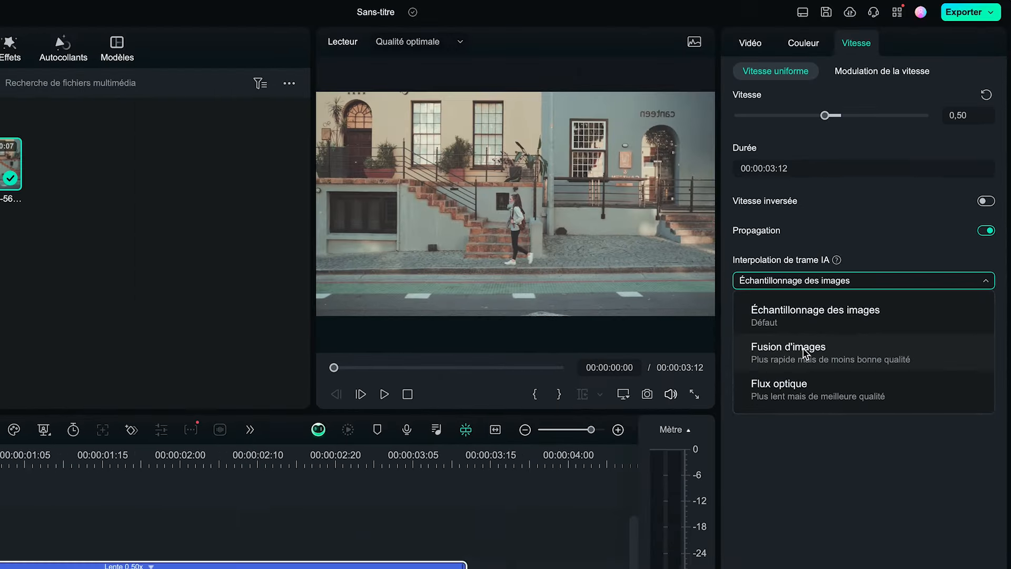
{"action": "left_click", "coordinate": [803, 353]}
{"action": "left_click", "coordinate": [348, 429]}
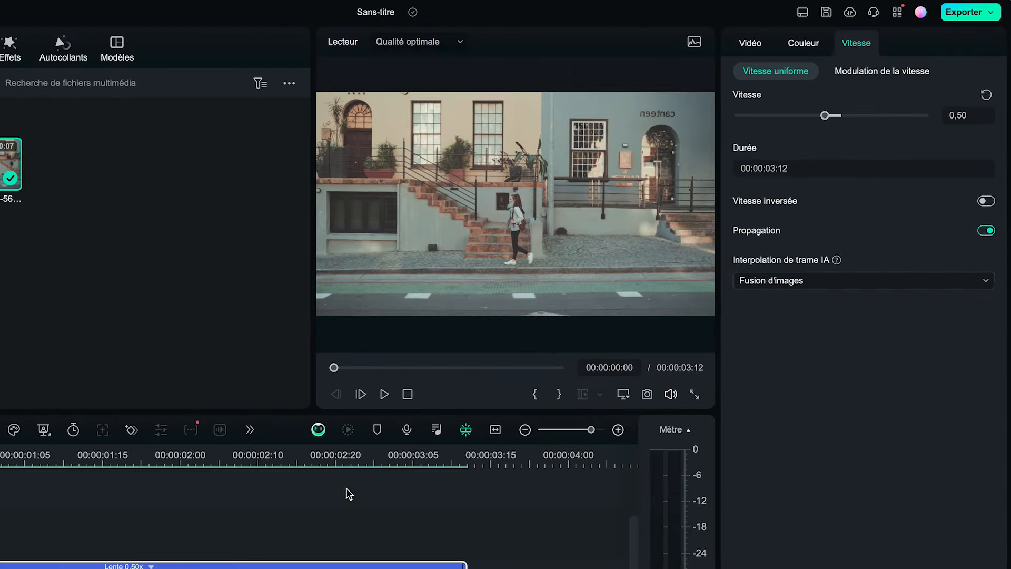
{"action": "key", "text": "space"}
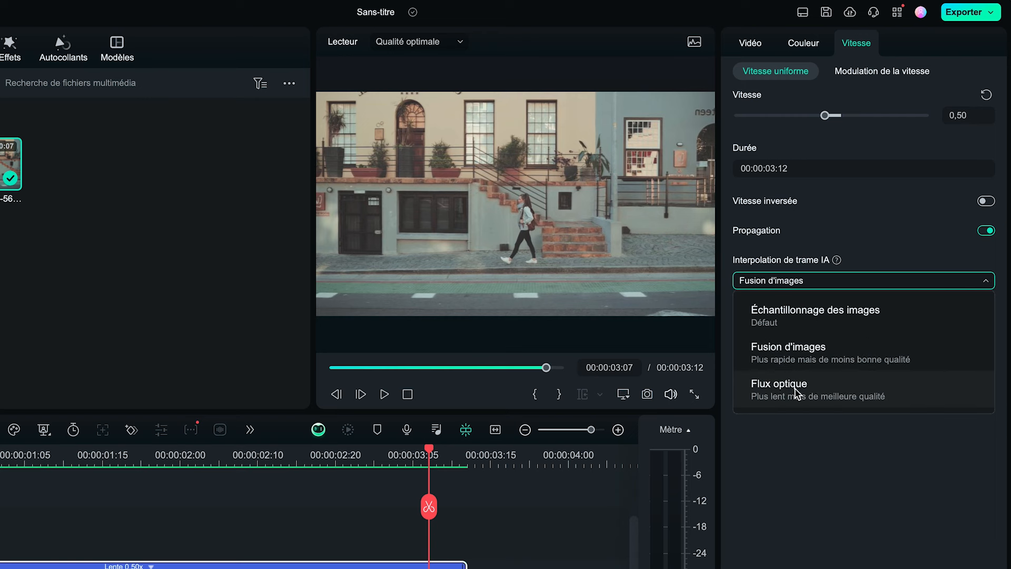
Step: Switch the slowed clip's AI frame interpolation to Flux optique and play the result
{"action": "left_click", "coordinate": [792, 389]}
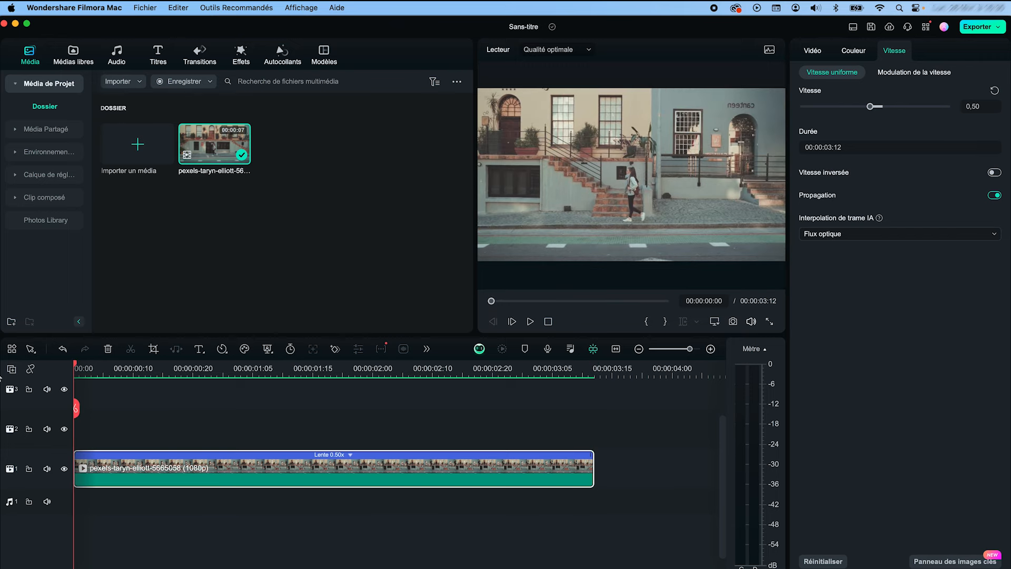
{"action": "key", "text": "space"}
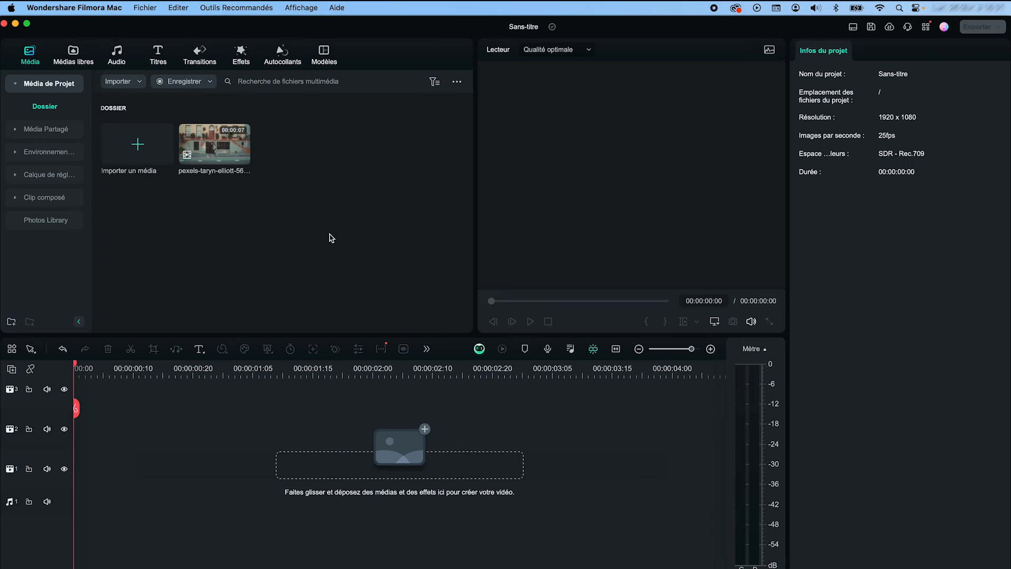
Step: Preview the pexels street clip from the project media and view its file properties
{"action": "double_click", "coordinate": [209, 154]}
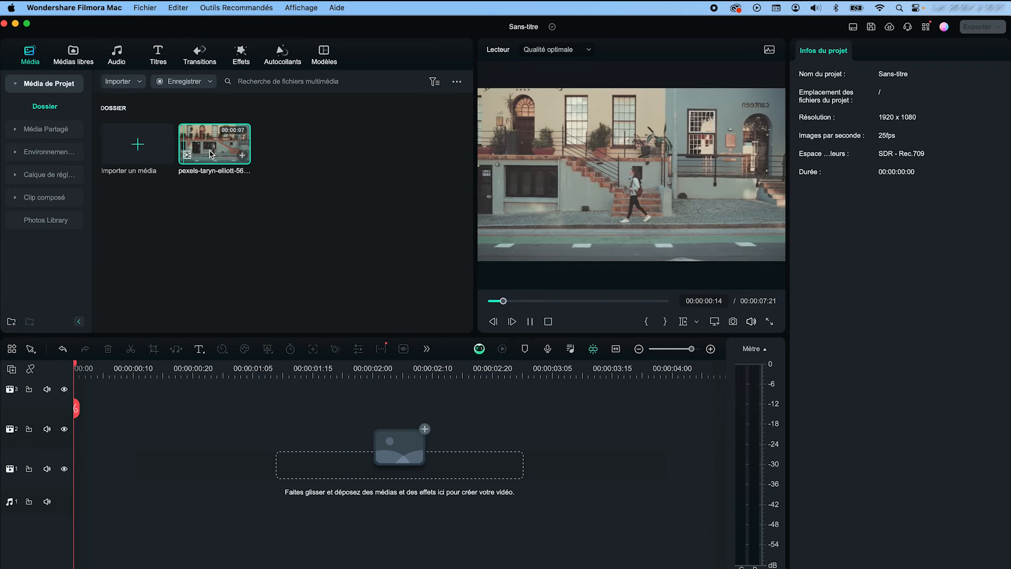
{"action": "left_click", "coordinate": [534, 323]}
{"action": "right_click", "coordinate": [212, 153]}
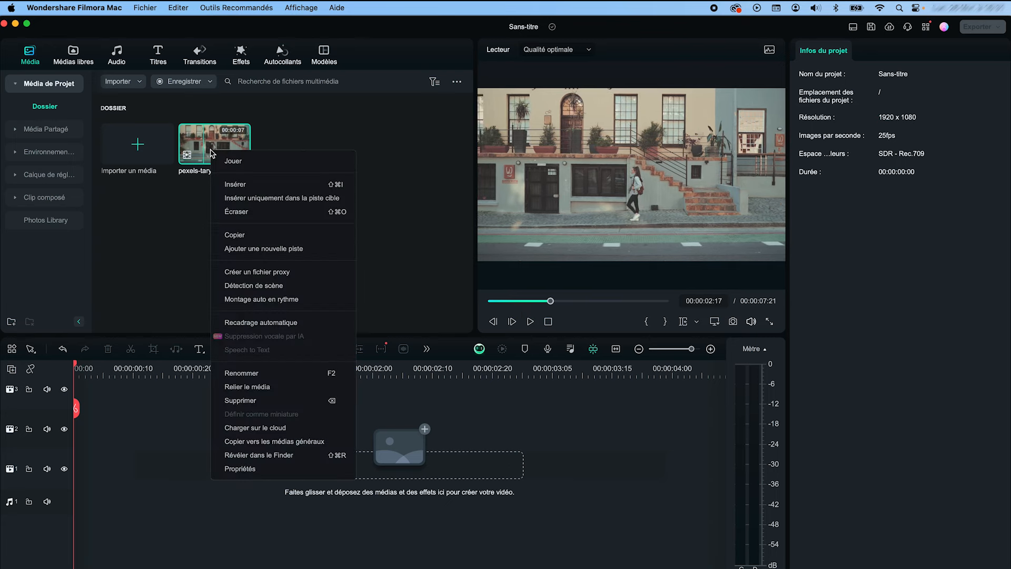
{"action": "left_click", "coordinate": [240, 468]}
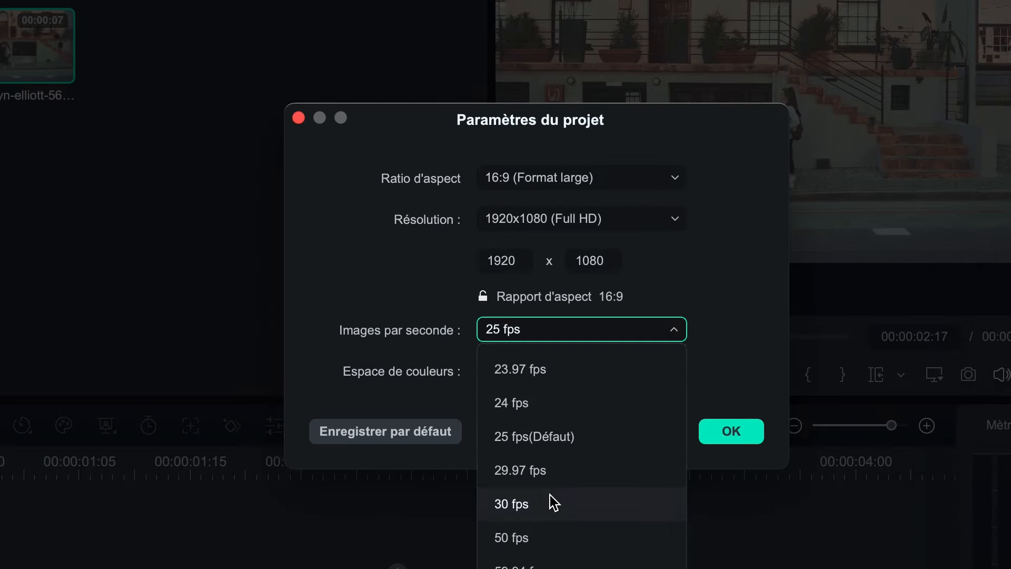
Step: Set the project frame rate to 29.97 fps and place the pexels street clip at the start of video track 1
{"action": "left_click", "coordinate": [548, 480]}
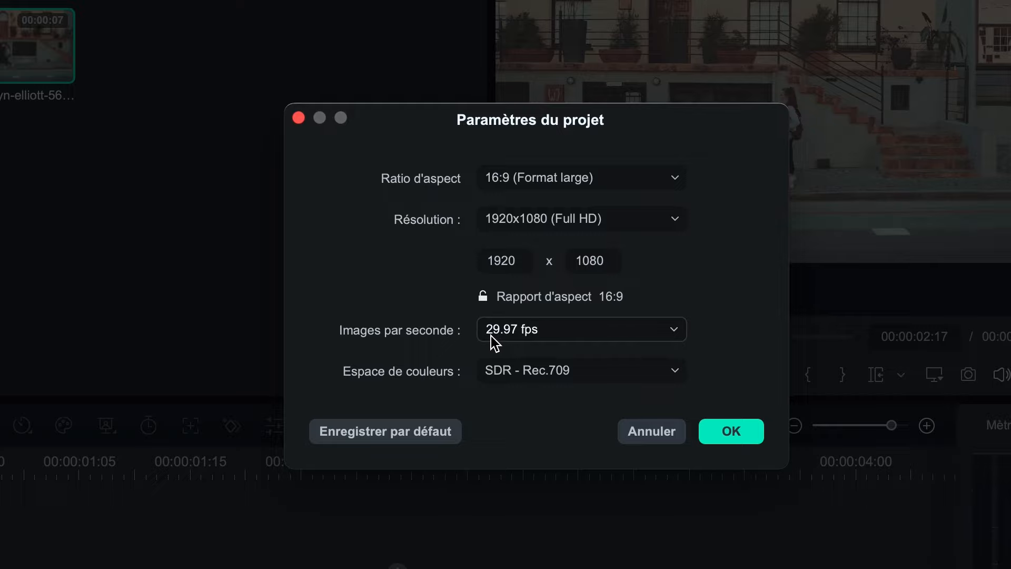
{"action": "left_click", "coordinate": [719, 428]}
{"action": "left_click_drag", "start_coordinate": [41, 63], "coordinate": [0, 568]}
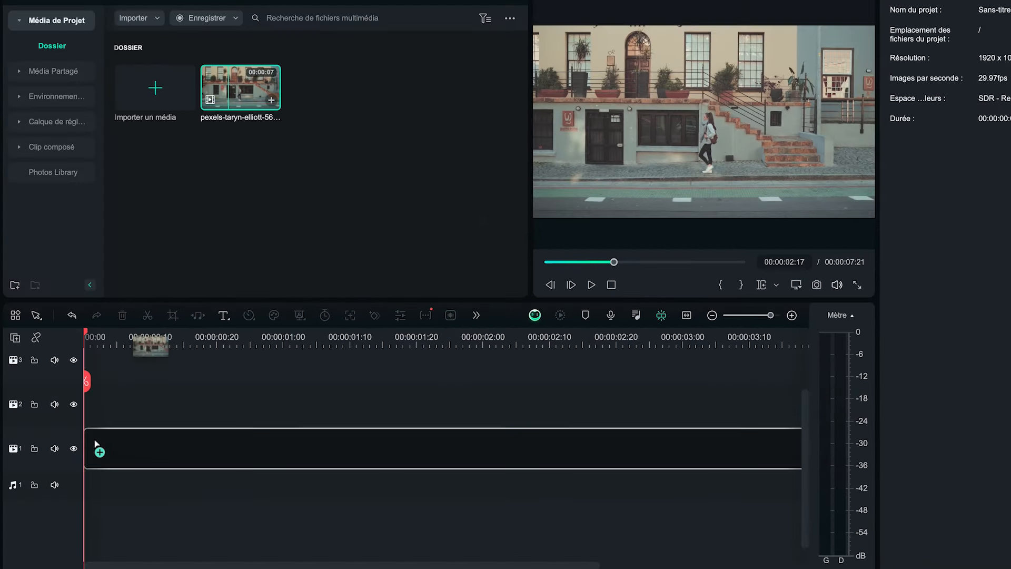
{"action": "left_click_drag", "start_coordinate": [92, 451], "coordinate": [92, 450]}
Step: Play the clip from 00:00:00:25, pause it and step frame by frame to 00:00:03:00 to inspect the motion
{"action": "left_click", "coordinate": [250, 337]}
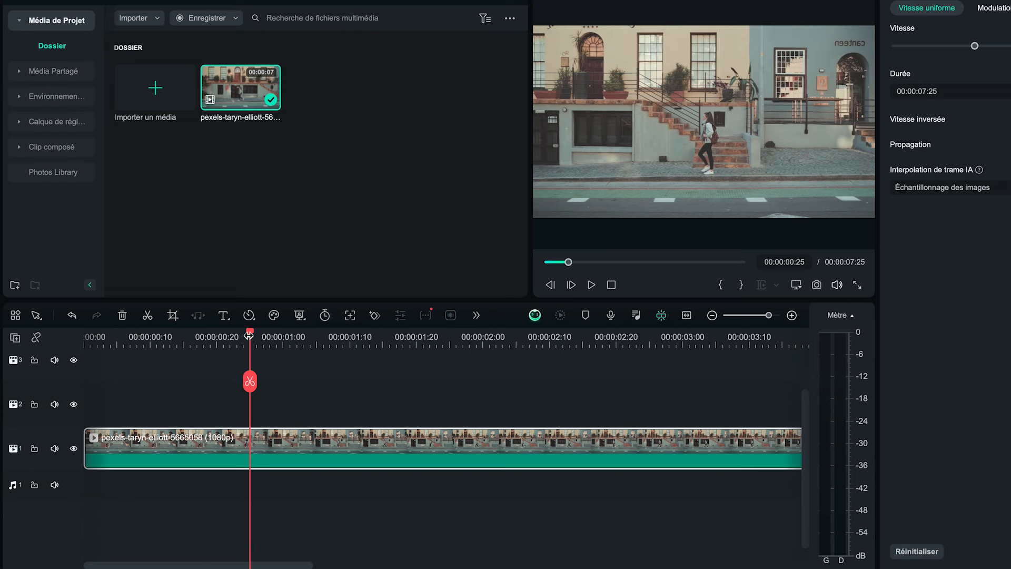
{"action": "key", "text": "space"}
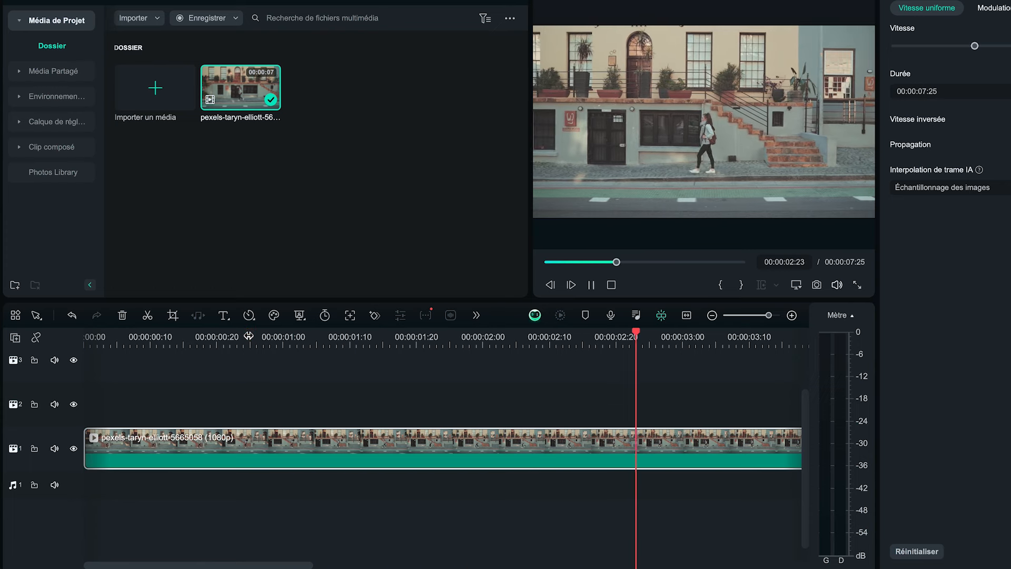
{"action": "key", "text": "space"}
{"action": "key", "text": "Right"}
{"action": "key", "text": "Right"}
{"action": "key", "text": "Right"}
{"action": "key", "text": "Right"}
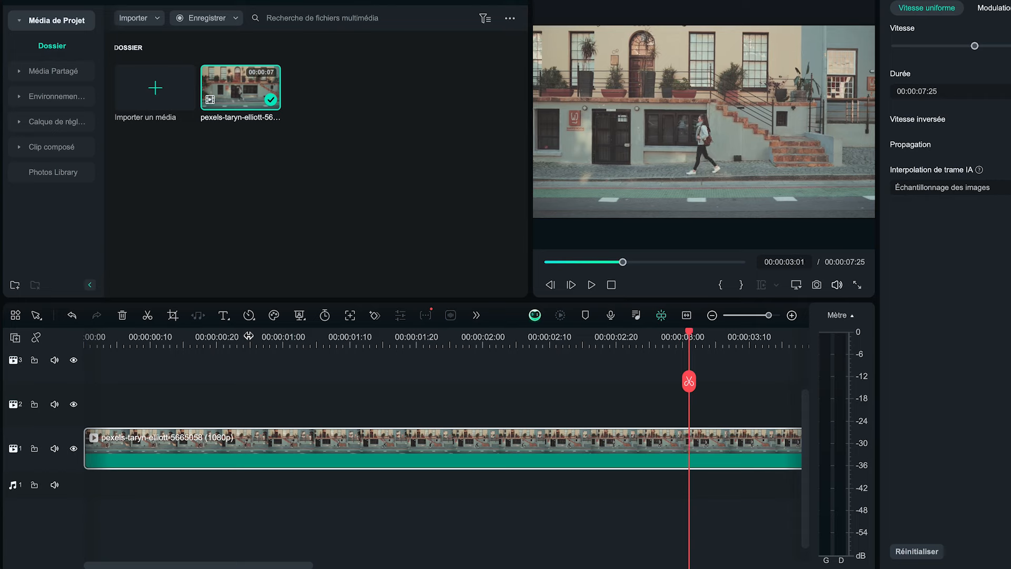
{"action": "key", "text": "Left"}
{"action": "key", "text": "Left"}
{"action": "key", "text": "Left"}
{"action": "key", "text": "Left"}
{"action": "key", "text": "Left"}
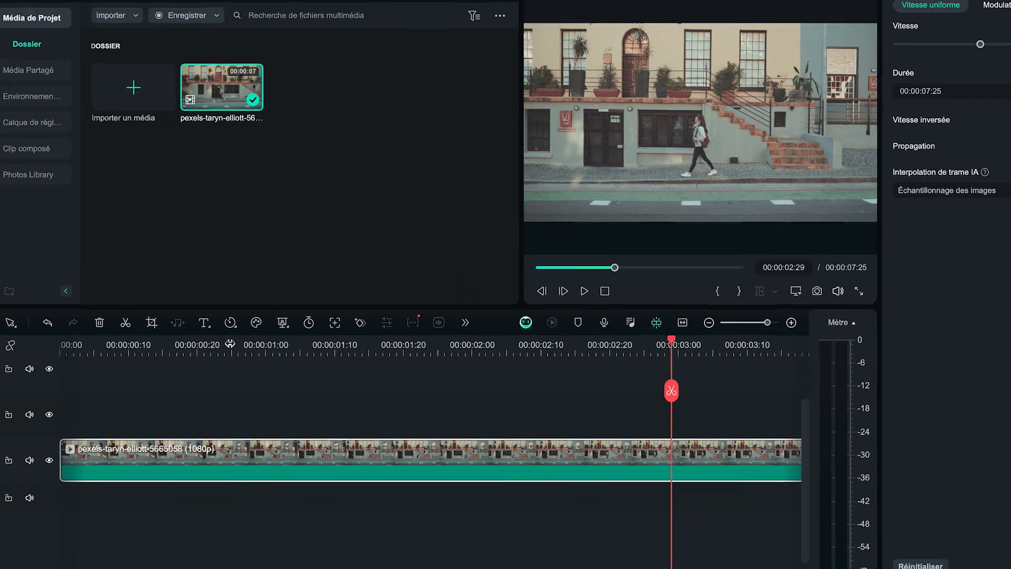
{"action": "key", "text": "Right"}
{"action": "key", "text": "Right"}
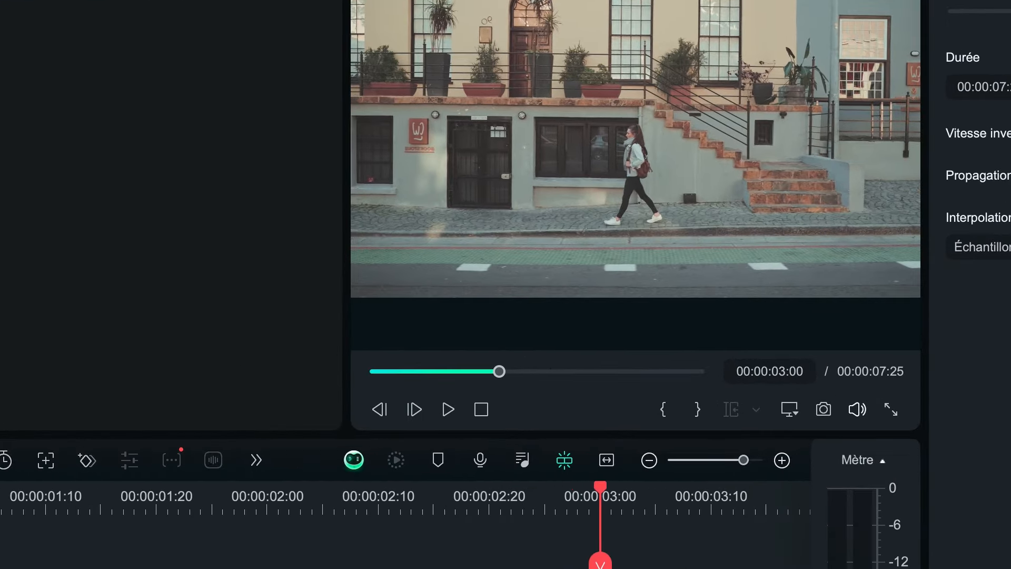
Step: Advance to 00:00:03:03 and alternate repeatedly with the preceding frame to compare the two
{"action": "key", "text": "Right"}
{"action": "key", "text": "Right"}
{"action": "key", "text": "Right"}
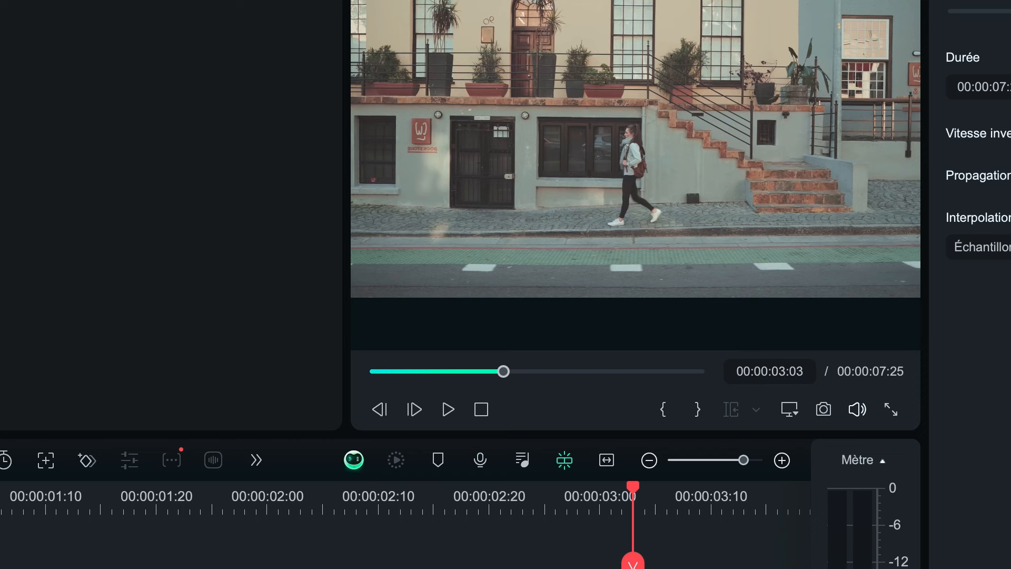
{"action": "key", "text": "Left"}
{"action": "key", "text": "Right"}
{"action": "key", "text": "Left"}
{"action": "key", "text": "Right"}
{"action": "key", "text": "Left"}
{"action": "key", "text": "Right"}
{"action": "key", "text": "Left"}
{"action": "key", "text": "Right"}
{"action": "key", "text": "Left"}
{"action": "key", "text": "Right"}
{"action": "key", "text": "Left"}
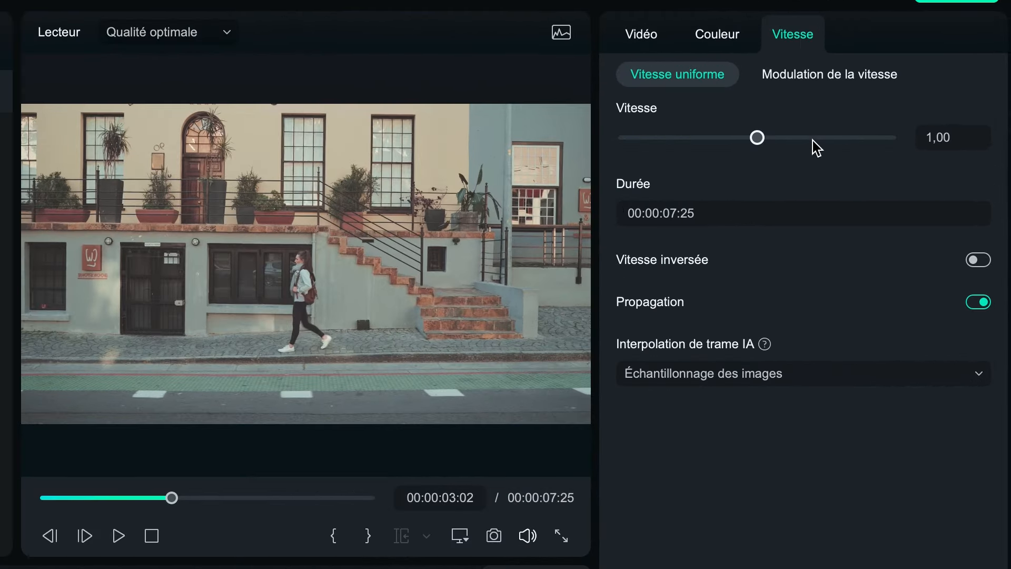
Step: Set the street clip's AI frame interpolation to Flux optique
{"action": "left_click", "coordinate": [667, 374]}
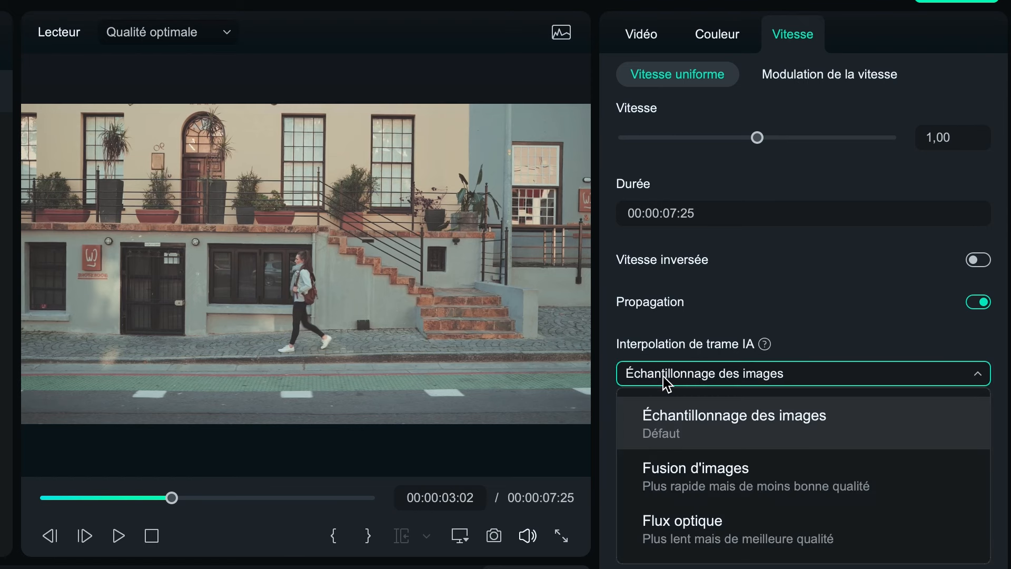
{"action": "left_click", "coordinate": [683, 532]}
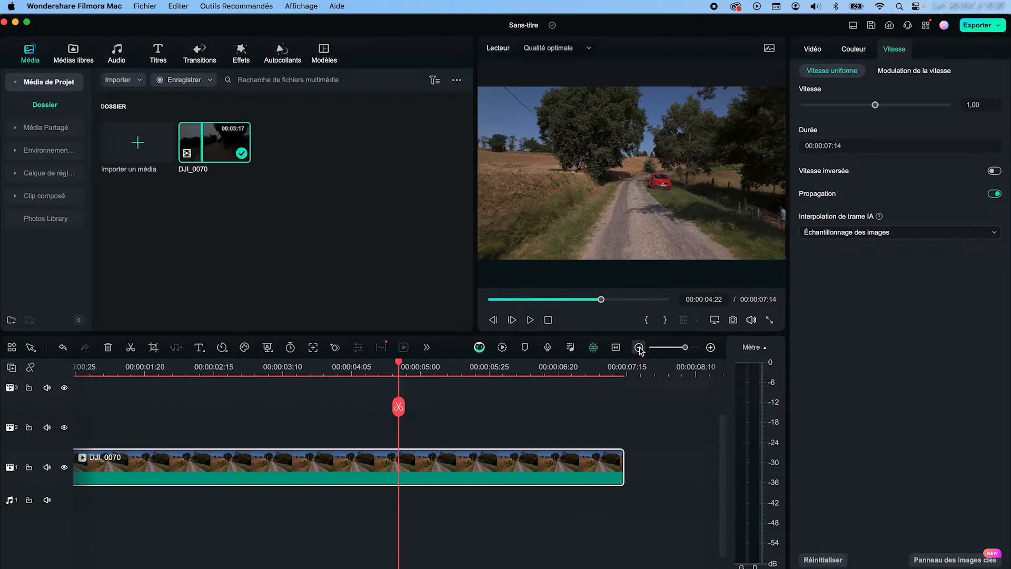
Step: Slow the DJI_0070 clip on the timeline to a uniform speed of 0.50
{"action": "left_click", "coordinate": [639, 347]}
{"action": "scroll", "coordinate": [348, 416], "scroll_direction": "up", "scroll_amount": 3}
{"action": "left_click", "coordinate": [321, 437]}
{"action": "left_click", "coordinate": [305, 513]}
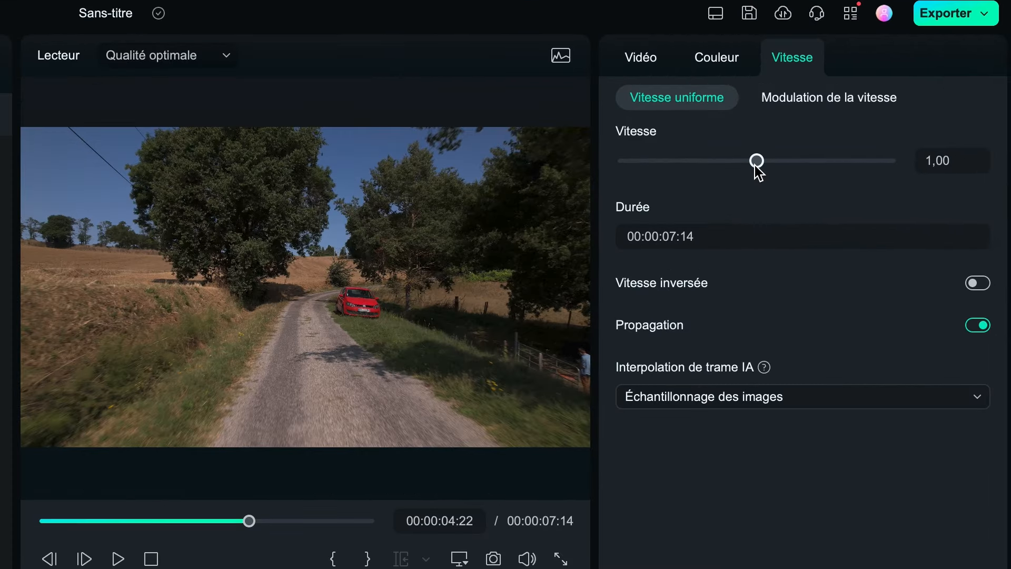
{"action": "left_click_drag", "start_coordinate": [875, 108], "coordinate": [871, 111]}
{"action": "left_click_drag", "start_coordinate": [747, 169], "coordinate": [739, 169]}
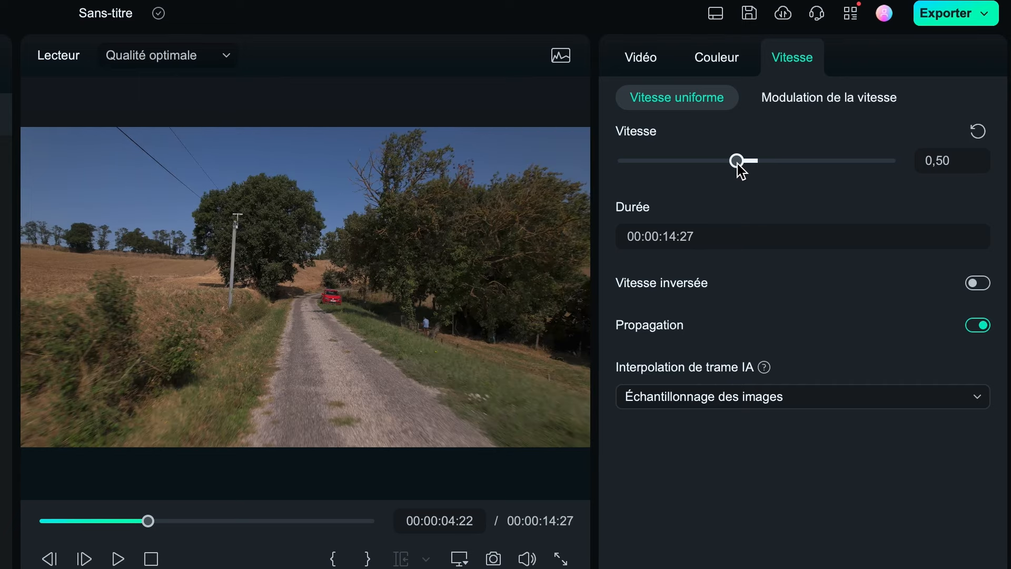
Step: Set DJI_0070's AI frame interpolation to Fusion d'images, render the timeline preview and play part of the result
{"action": "left_click", "coordinate": [666, 403]}
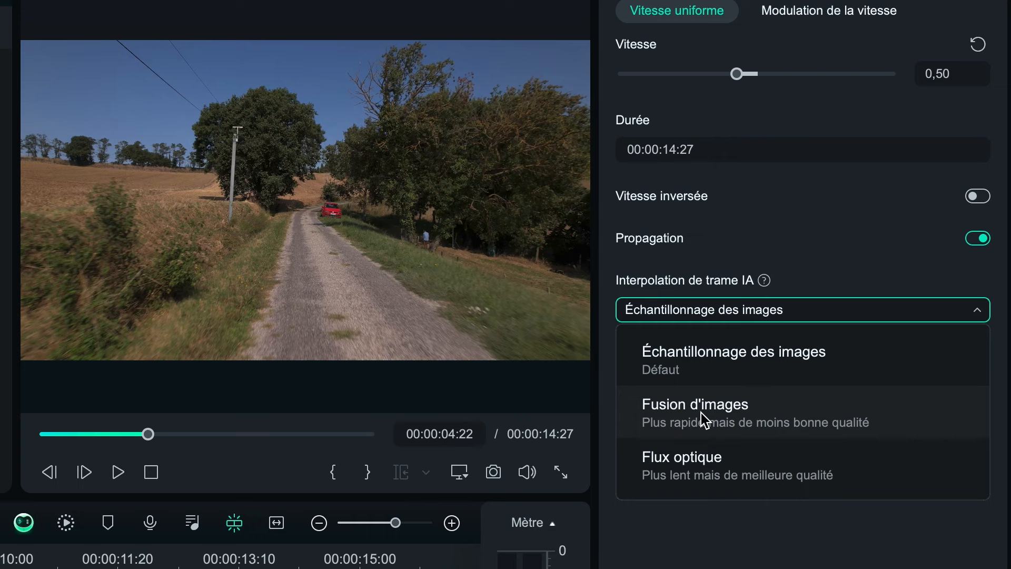
{"action": "left_click", "coordinate": [703, 415]}
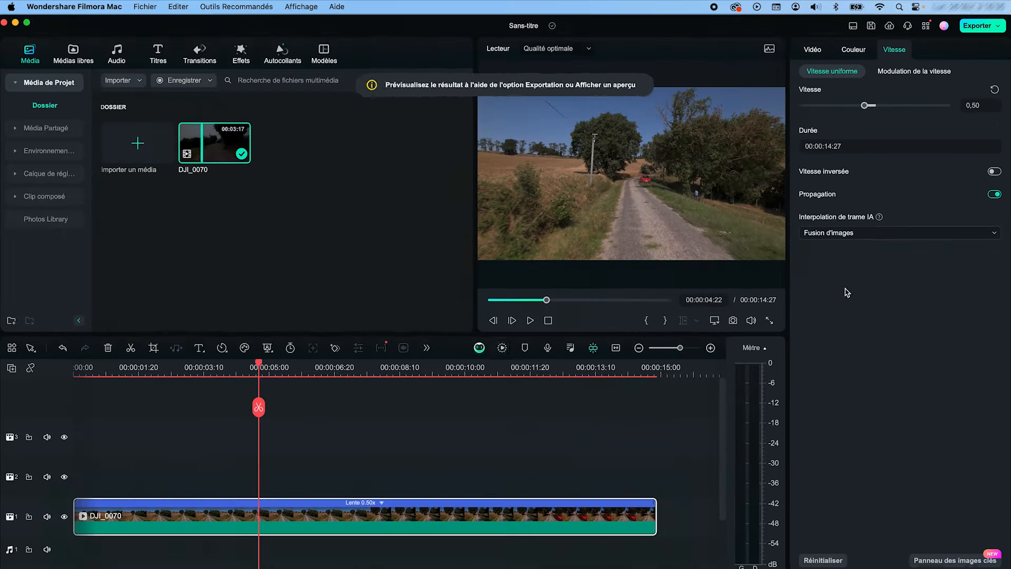
{"action": "key", "text": "Return"}
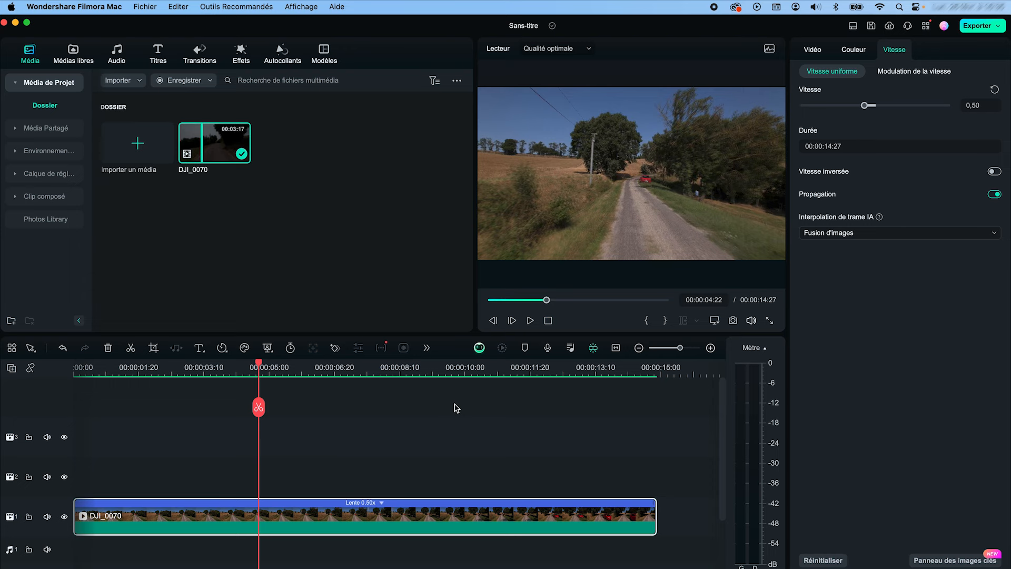
{"action": "key", "text": "space"}
{"action": "key", "text": "space"}
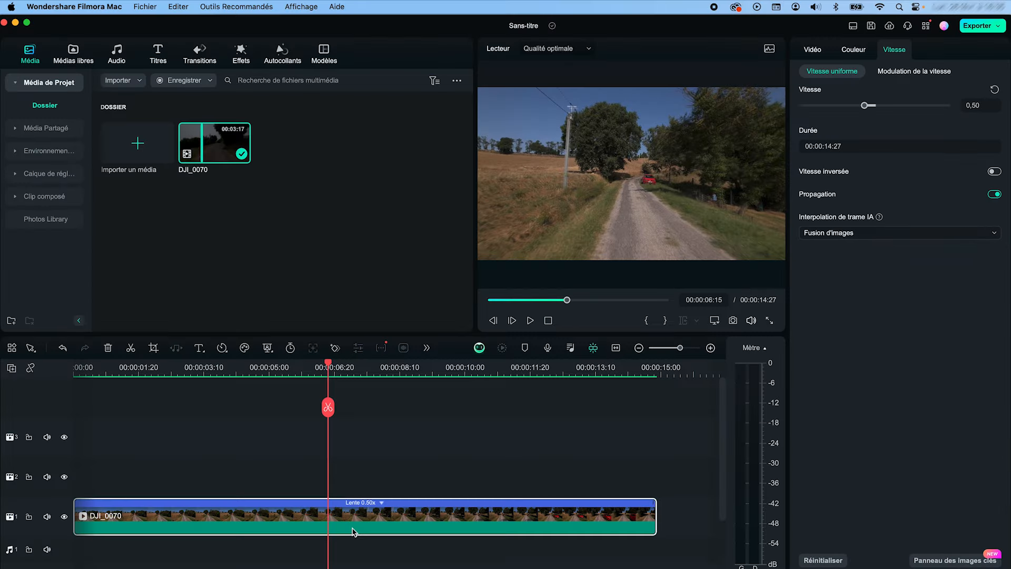
Step: Convert the slowed DJI_0070 clip into a compound clip, accepting the default name
{"action": "right_click", "coordinate": [350, 522]}
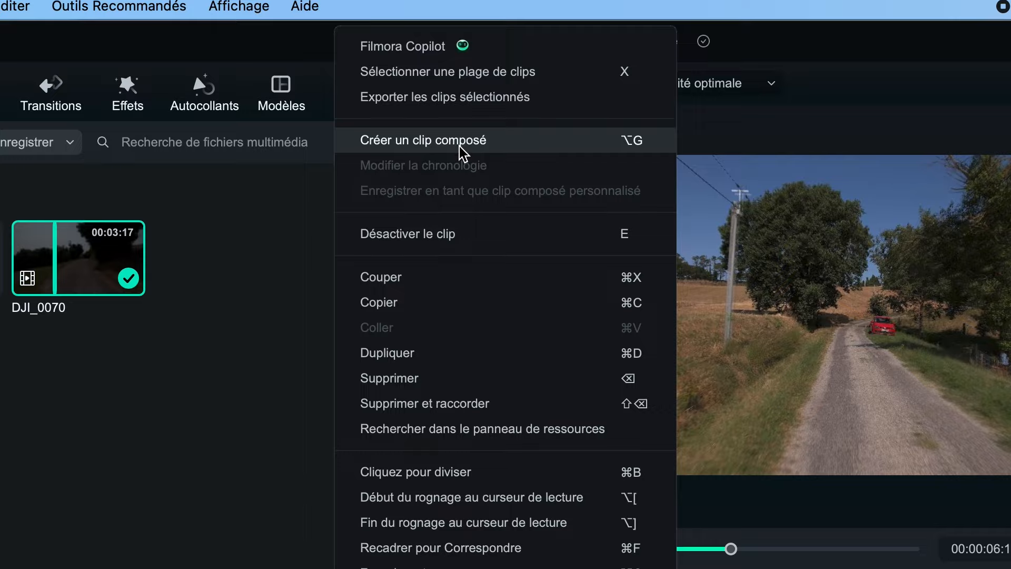
{"action": "left_click", "coordinate": [456, 152]}
{"action": "key", "text": "Return"}
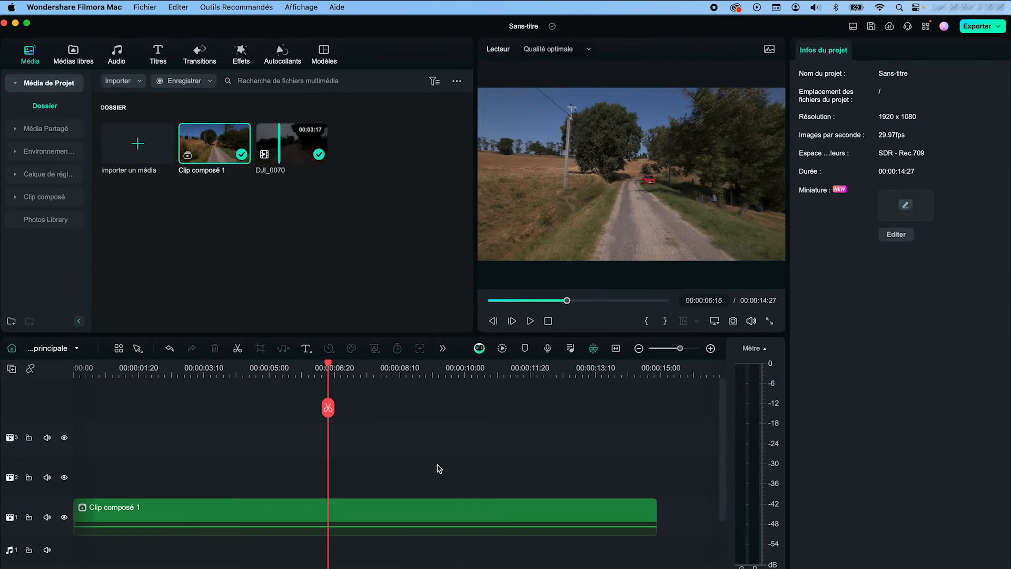
Step: Set the compound clip's uniform speed to 2.00 and play it from the beginning
{"action": "left_click", "coordinate": [407, 517]}
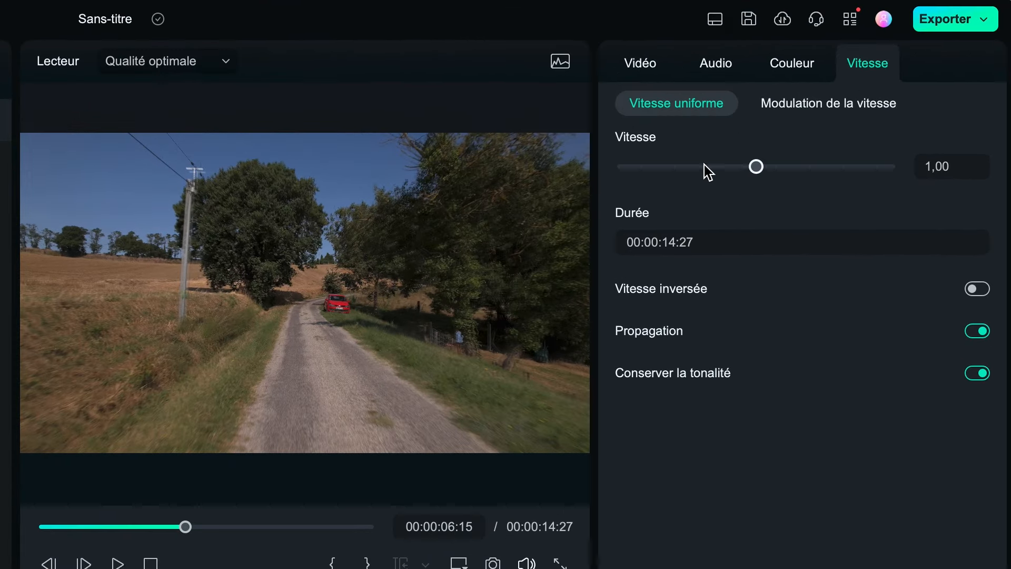
{"action": "left_click_drag", "start_coordinate": [757, 173], "coordinate": [777, 173]}
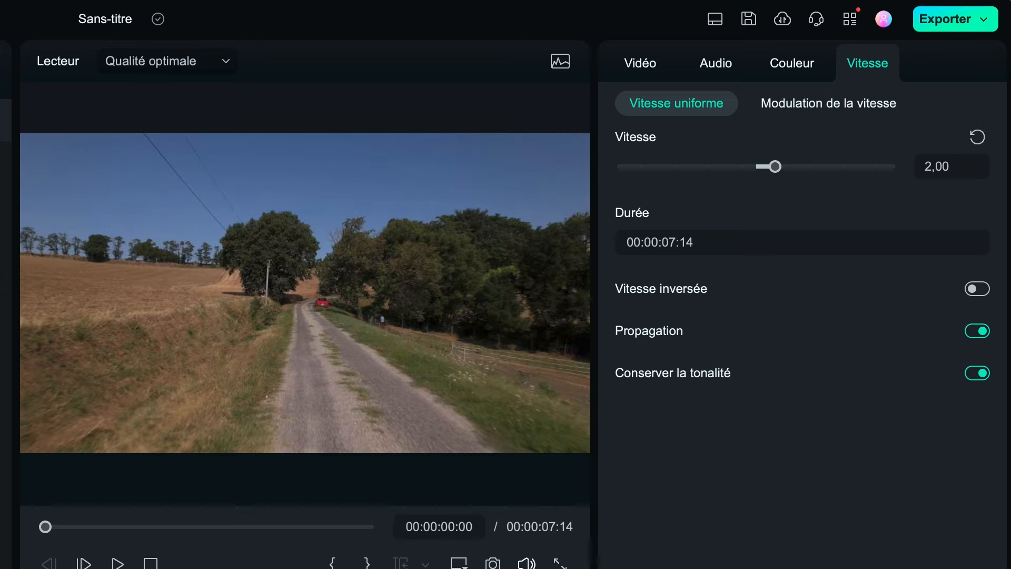
{"action": "key", "text": "space"}
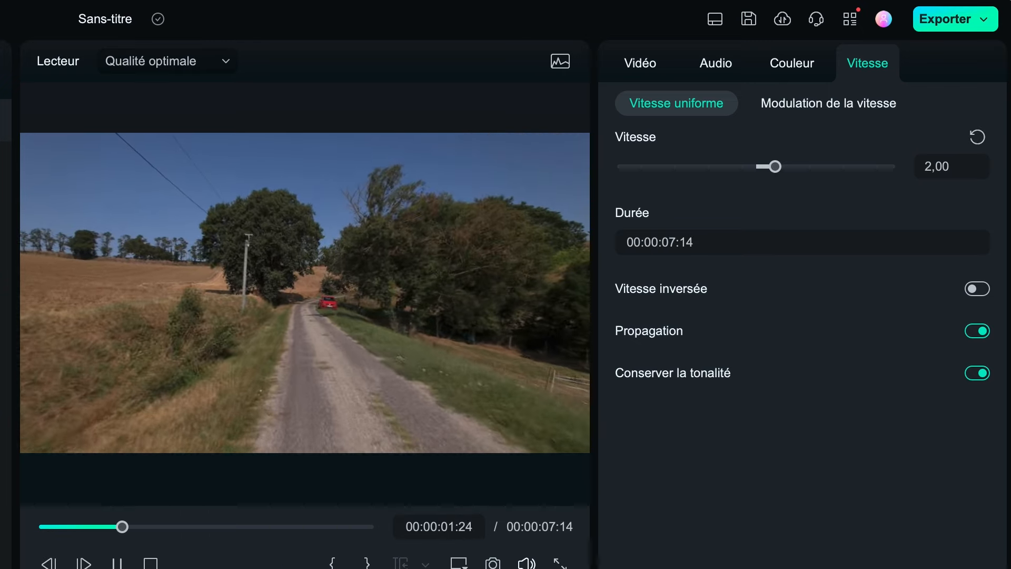